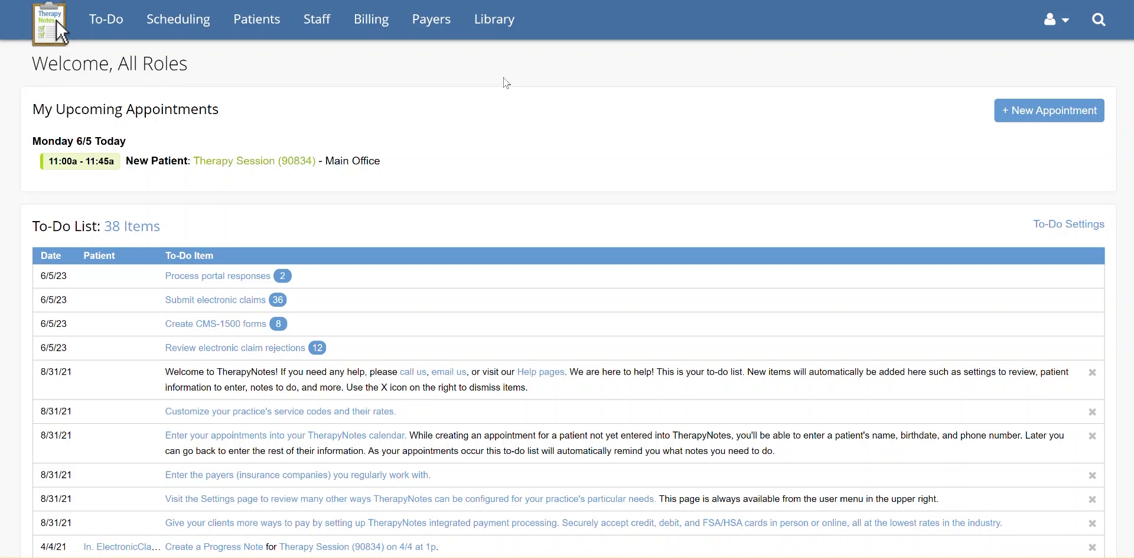
Step: Open the patient's record from the Patients list and view its Billing Settings tab
{"action": "left_click", "coordinate": [260, 21]}
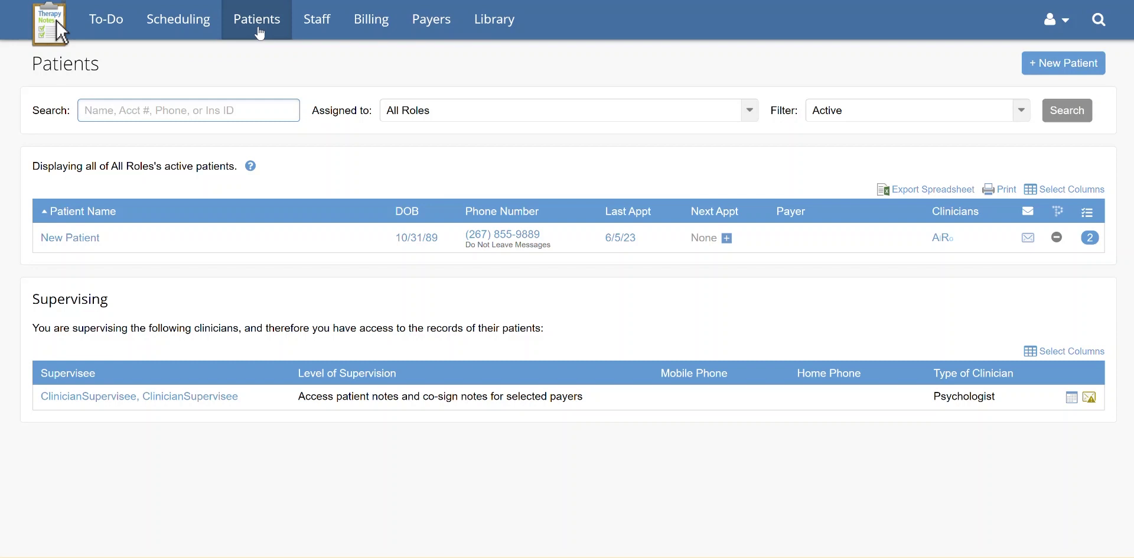
{"action": "left_click", "coordinate": [92, 239]}
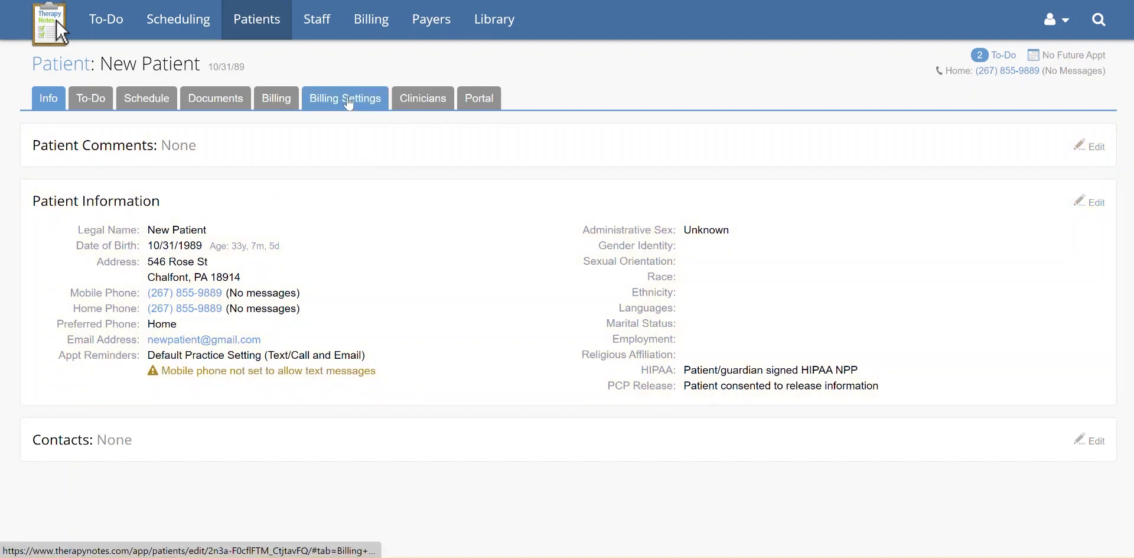
{"action": "left_click", "coordinate": [350, 102]}
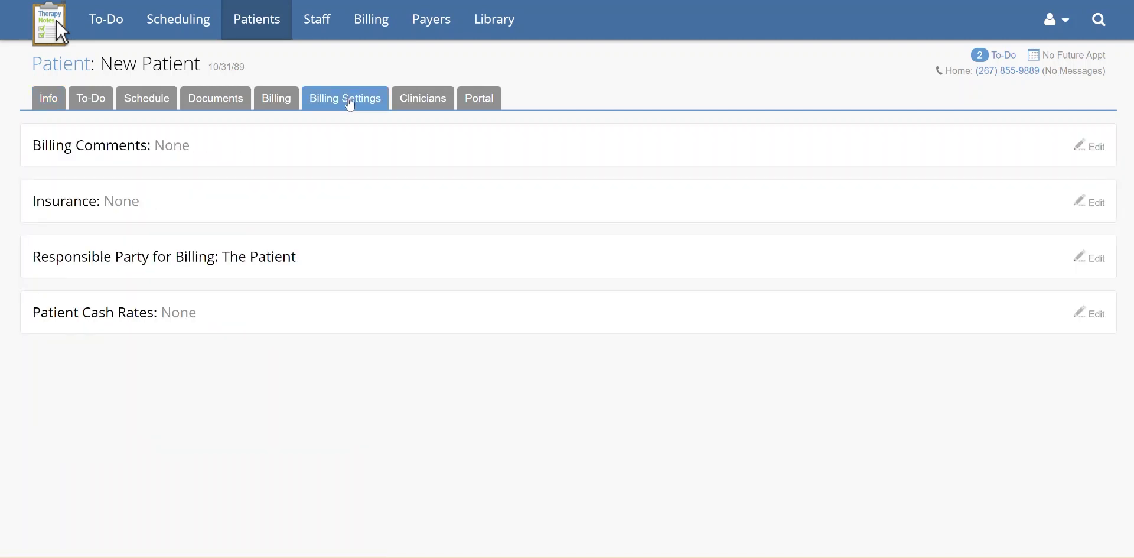
Step: Add a new insurance policy to the patient with Aetna as the payer
{"action": "left_click", "coordinate": [1090, 202]}
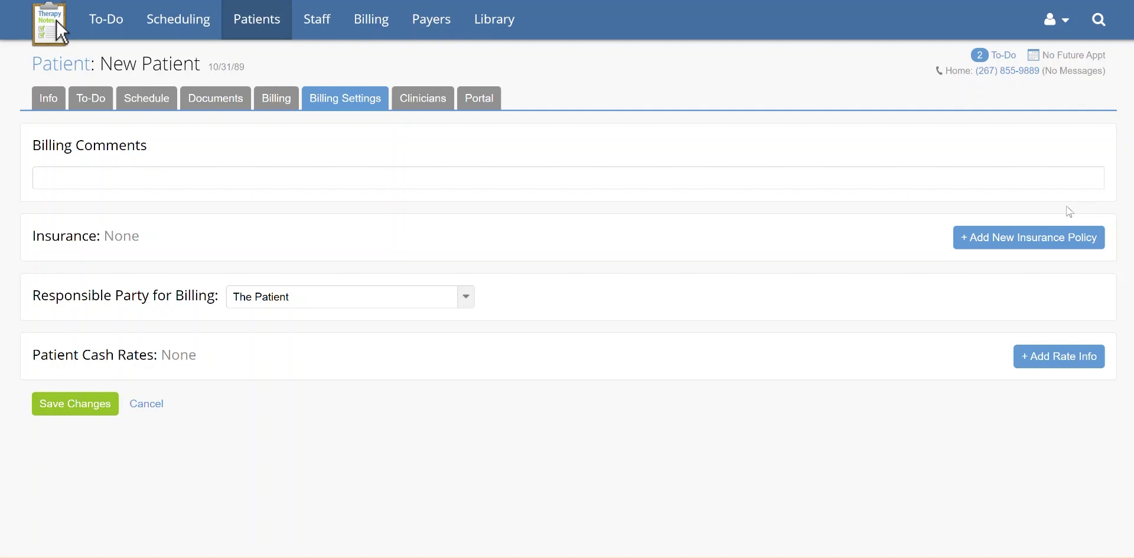
{"action": "left_click", "coordinate": [1042, 238]}
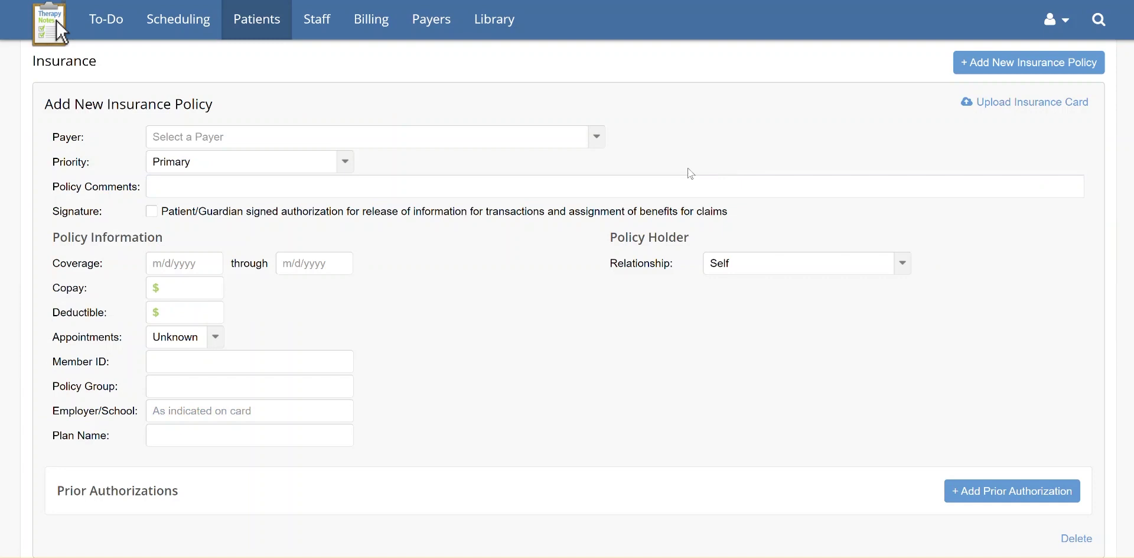
{"action": "left_click", "coordinate": [597, 137]}
{"action": "left_click", "coordinate": [504, 183]}
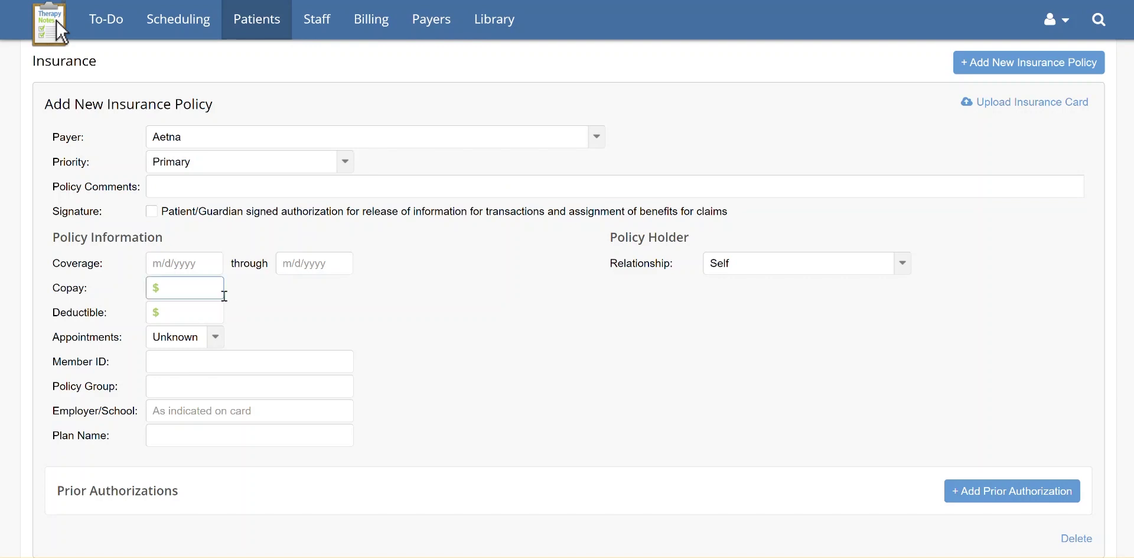
Step: Mark the release authorization signed and enter a $20.00 copay and $200.00 deductible
{"action": "left_click", "coordinate": [153, 213]}
{"action": "left_click", "coordinate": [202, 284]}
{"action": "type", "text": "20.00"}
{"action": "left_click", "coordinate": [183, 306]}
{"action": "type", "text": "200"}
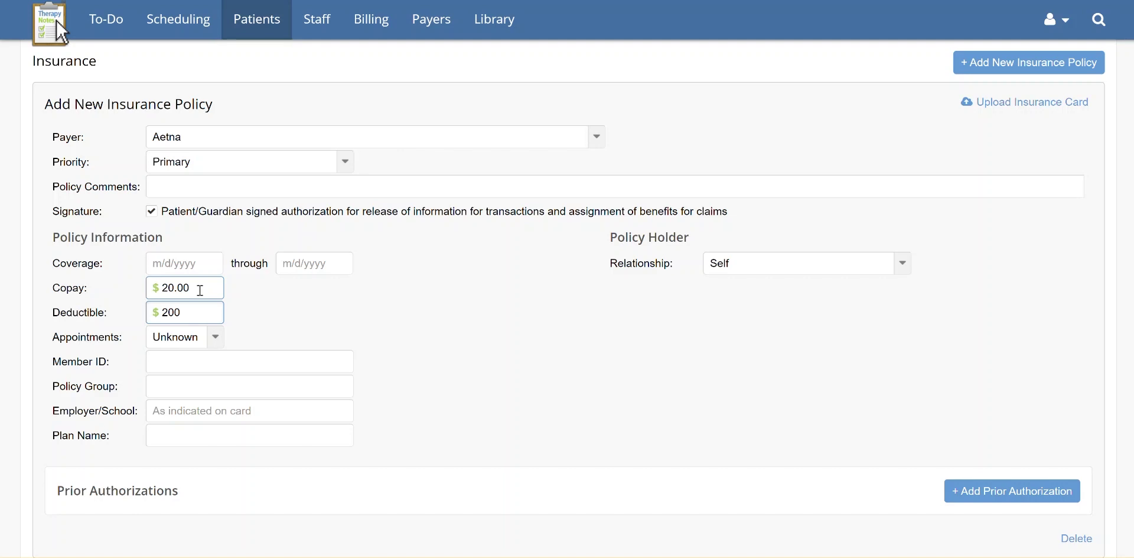
Step: Set allowed appointments to Unlimited and change the payer to Absolute Total Care
{"action": "left_click", "coordinate": [216, 338]}
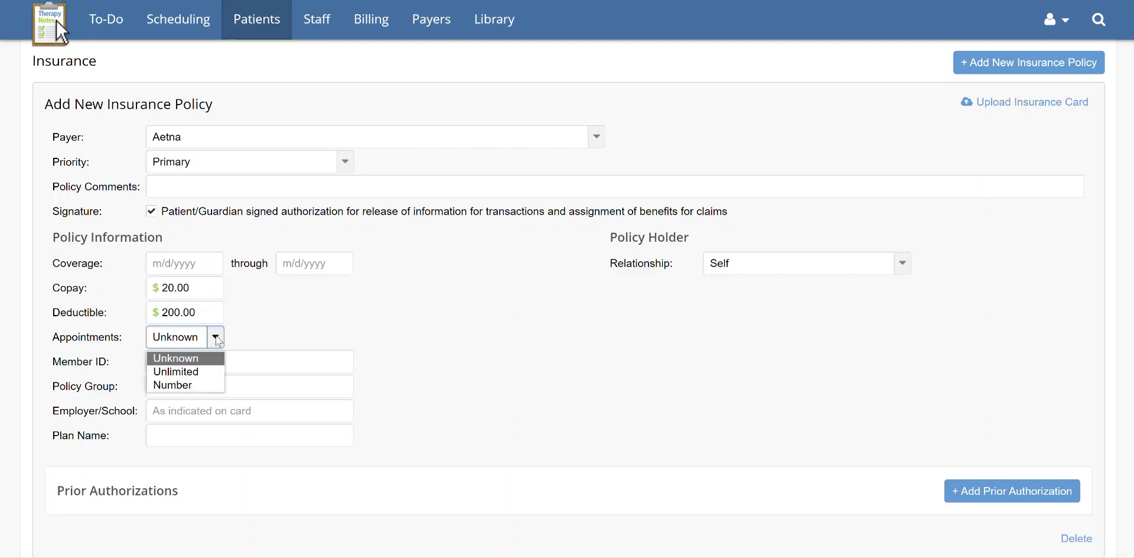
{"action": "left_click", "coordinate": [208, 383]}
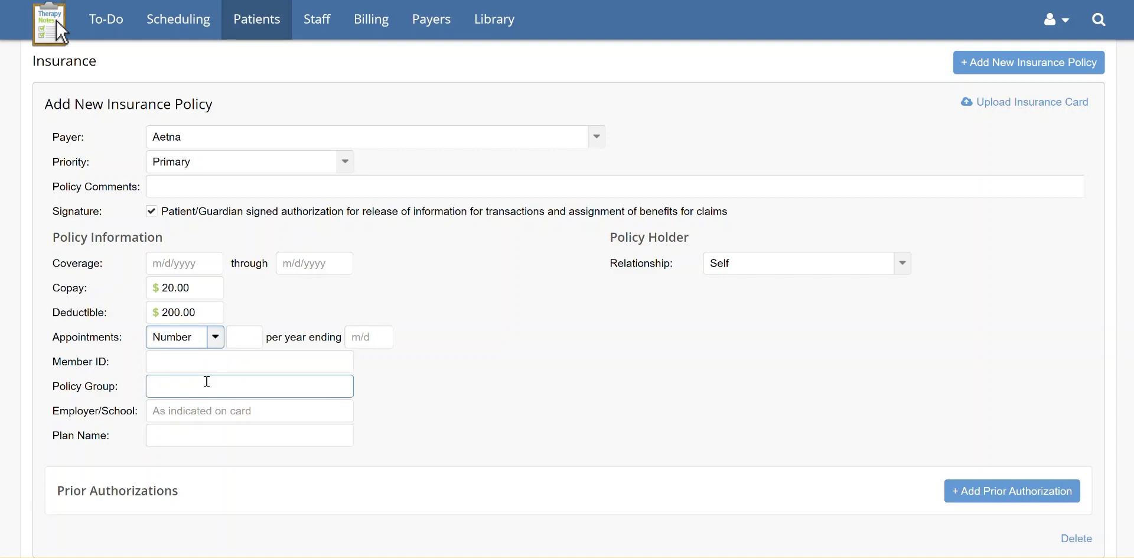
{"action": "left_click", "coordinate": [216, 337]}
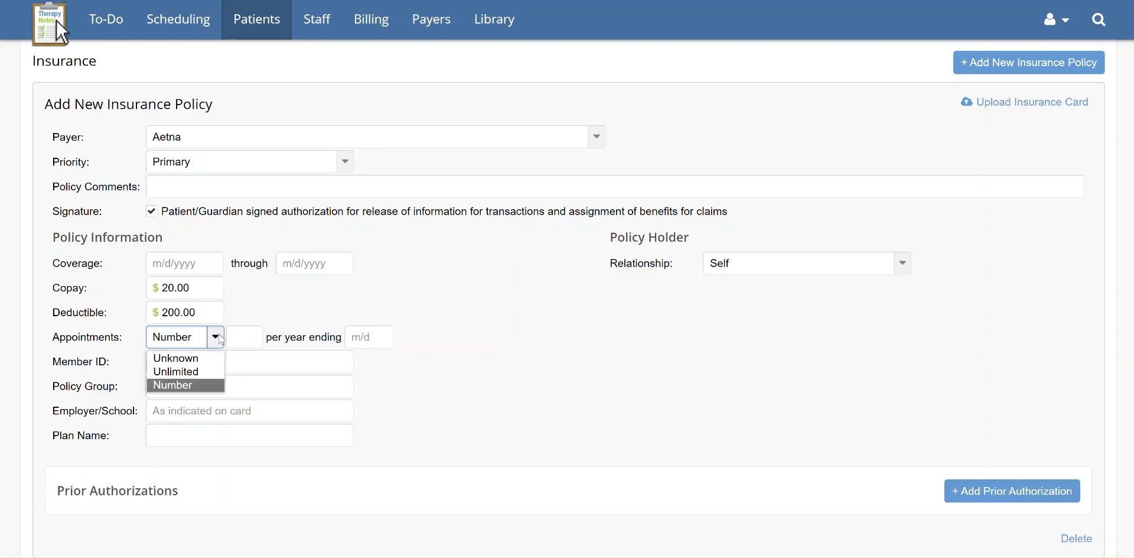
{"action": "left_click", "coordinate": [206, 371]}
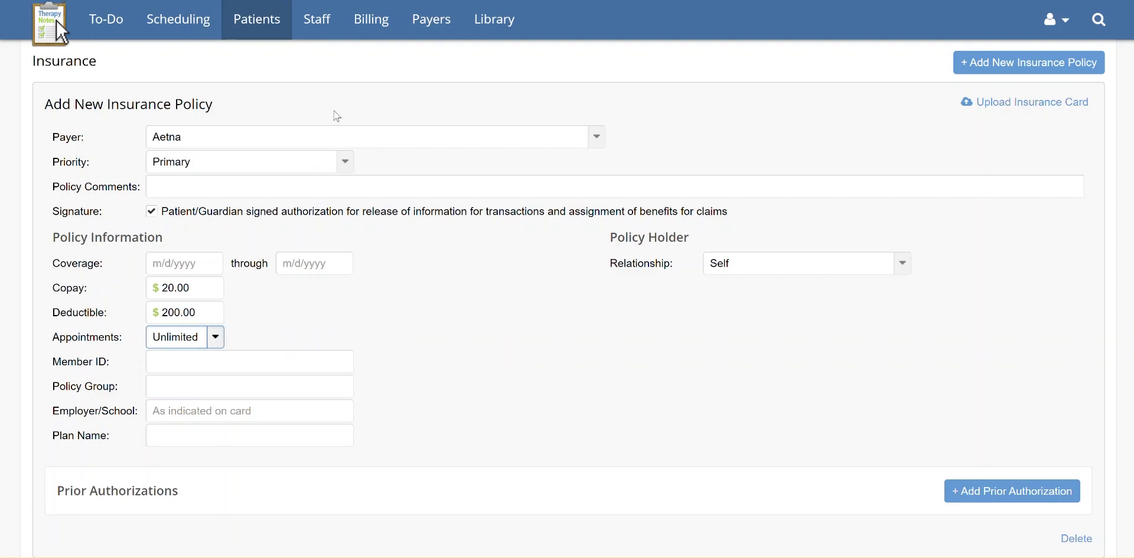
{"action": "left_click", "coordinate": [329, 139]}
{"action": "left_click", "coordinate": [292, 300]}
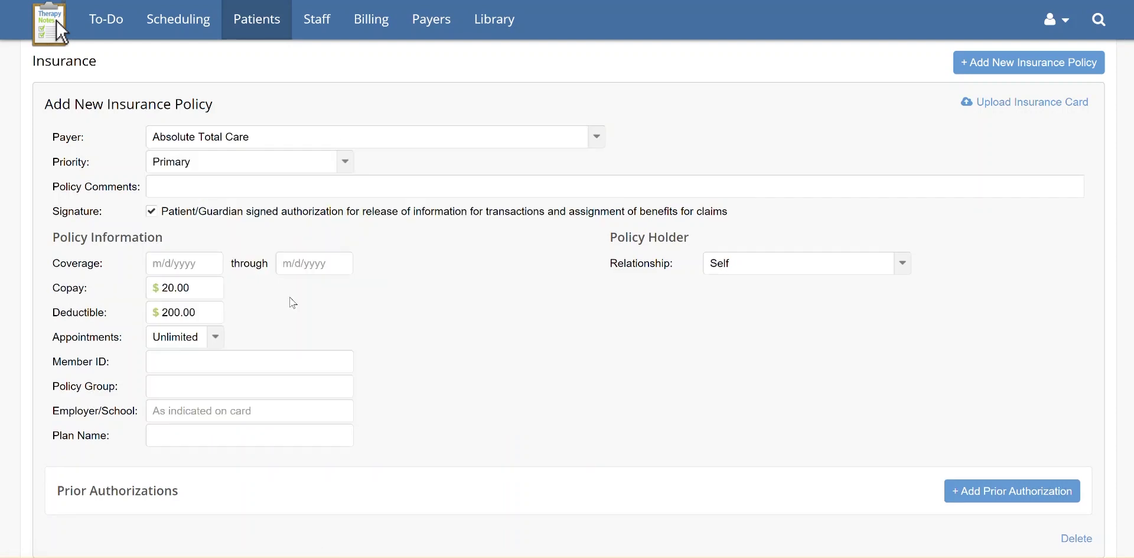
{"action": "scroll", "coordinate": [293, 302], "scroll_direction": "down", "scroll_amount": 5}
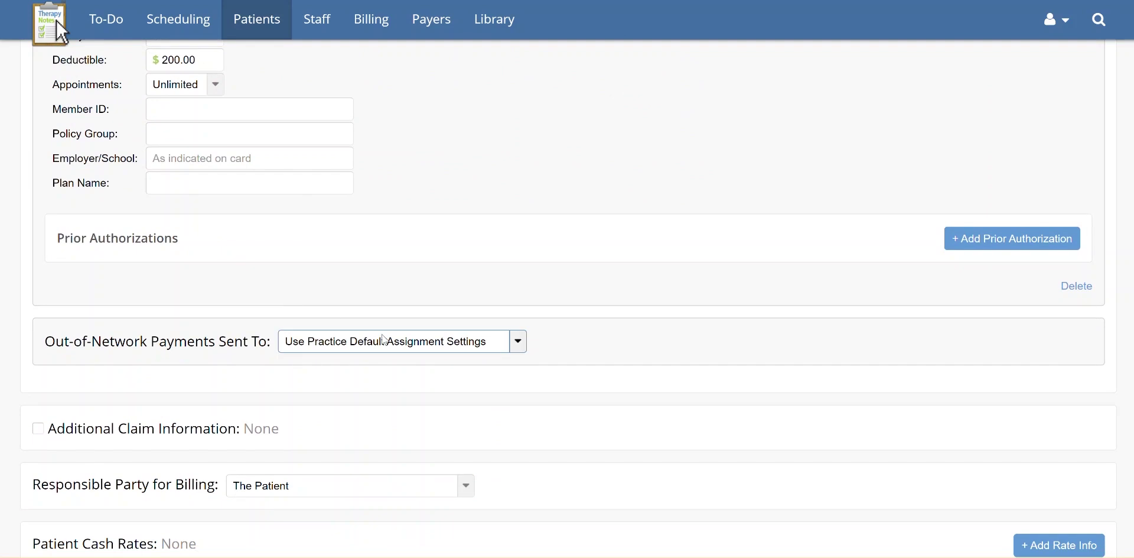
{"action": "left_click", "coordinate": [514, 346]}
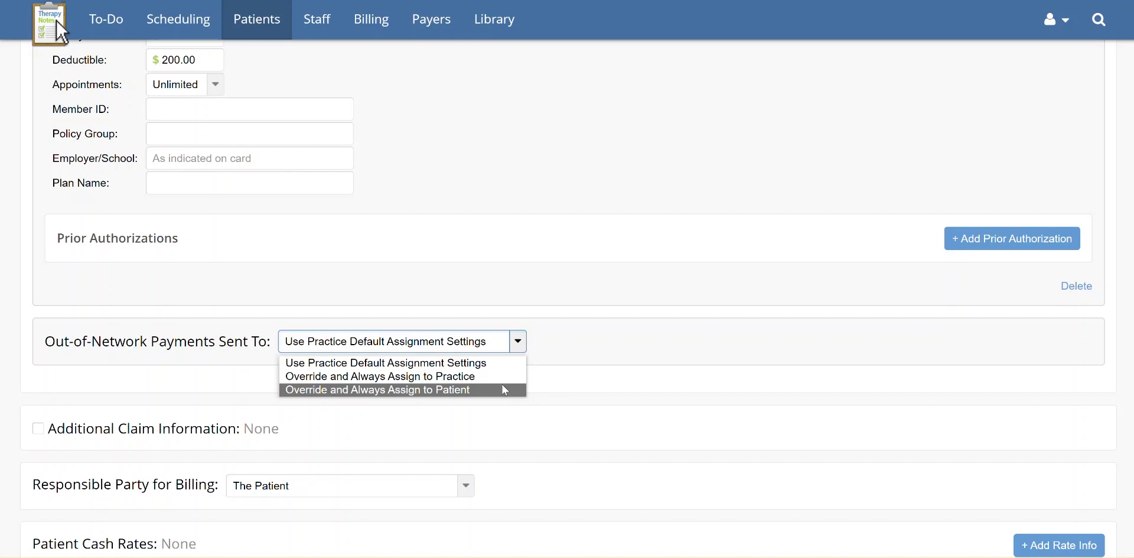
{"action": "scroll", "coordinate": [519, 325], "scroll_direction": "up", "scroll_amount": 3}
Step: Switch the policy's payer back to Aetna
{"action": "scroll", "coordinate": [519, 325], "scroll_direction": "up", "scroll_amount": 3}
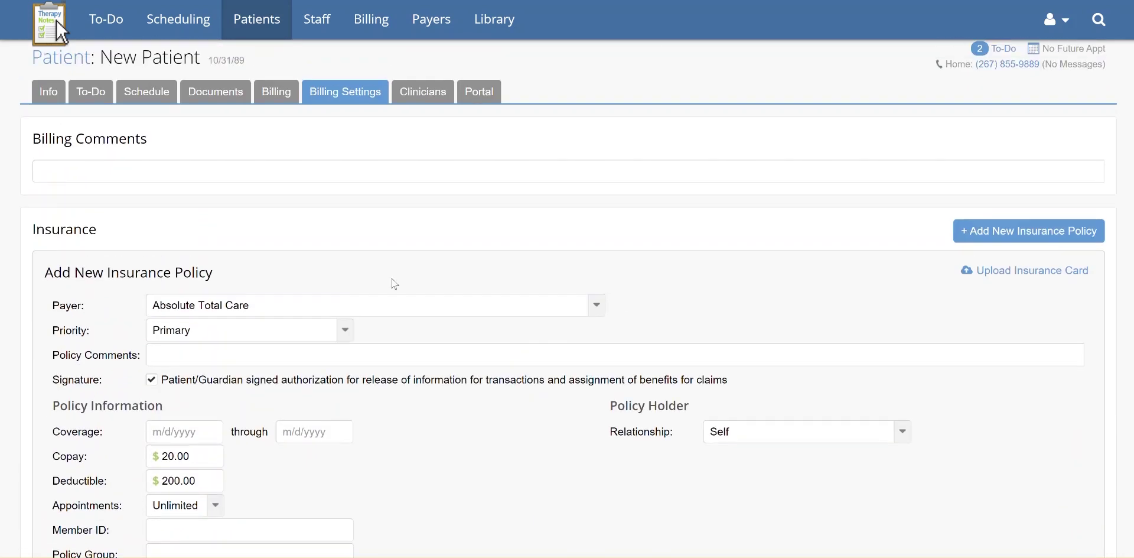
{"action": "left_click", "coordinate": [376, 305]}
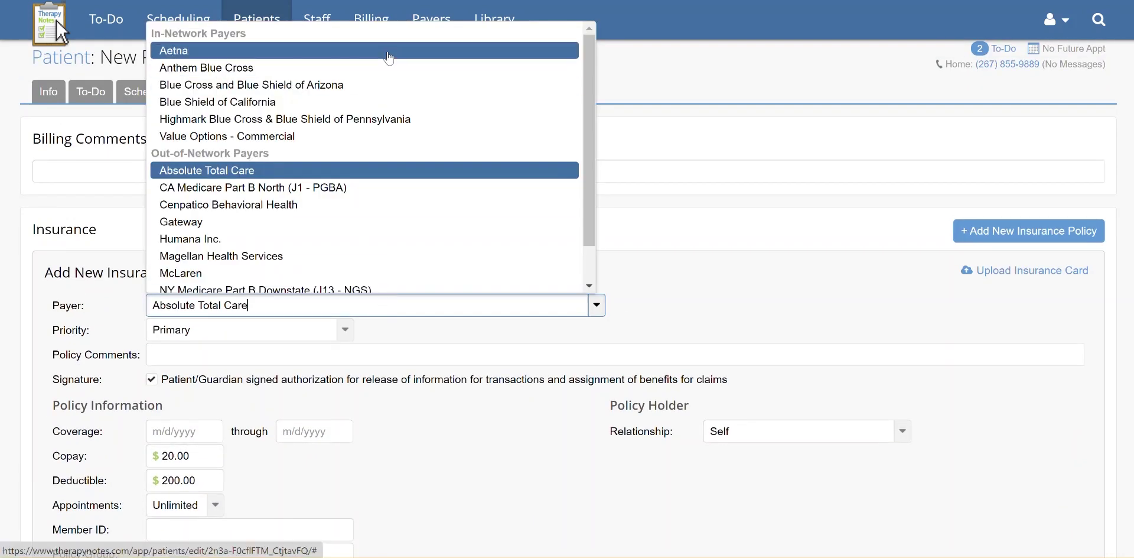
{"action": "left_click", "coordinate": [390, 52]}
Step: Enter the patient's insurance member ID in the Member ID field
{"action": "scroll", "coordinate": [398, 220], "scroll_direction": "down", "scroll_amount": 1}
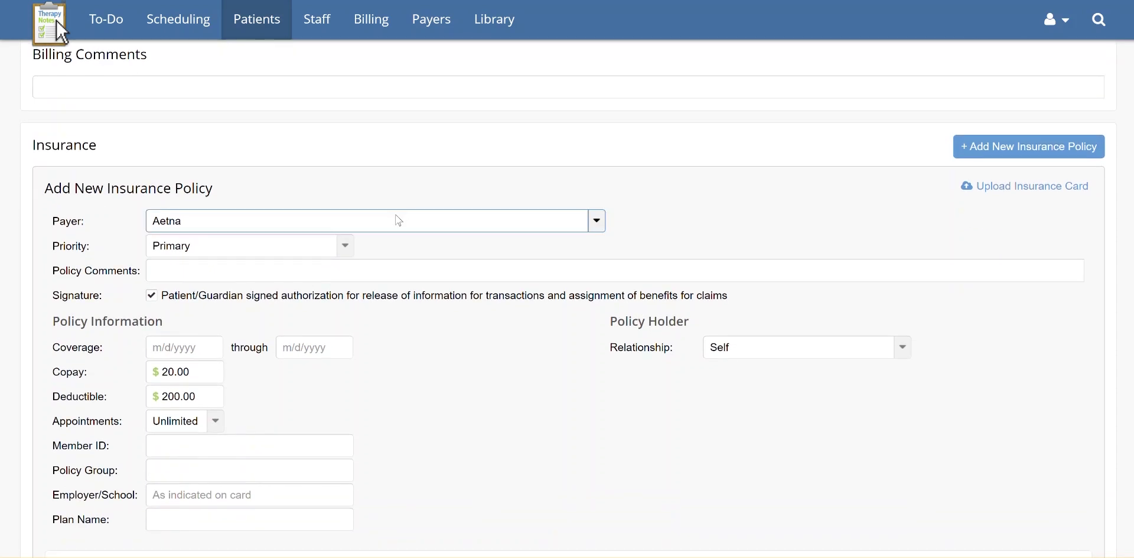
{"action": "left_click", "coordinate": [290, 446]}
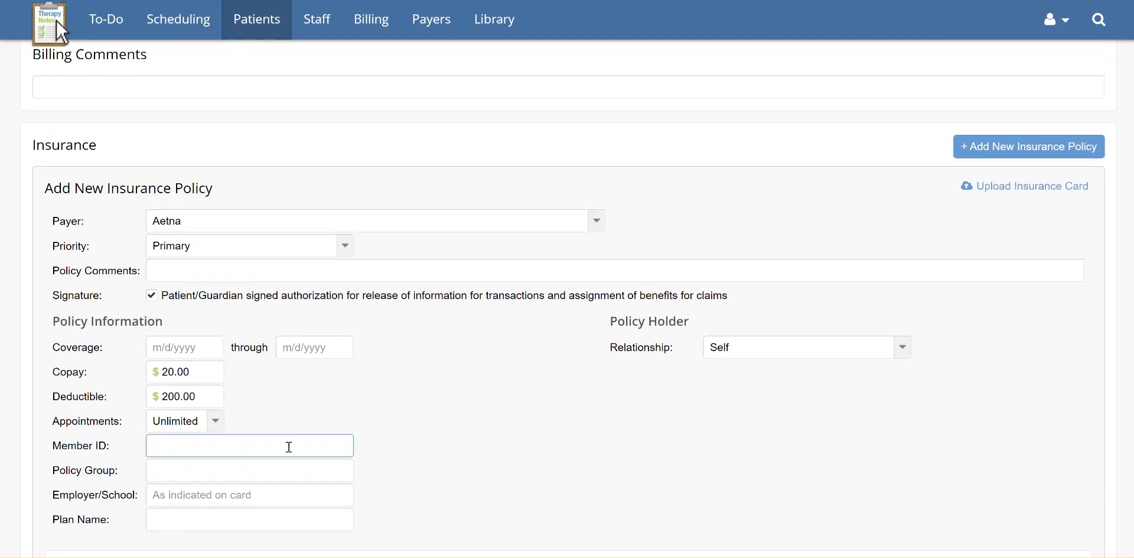
{"action": "type", "text": "RTY12345"}
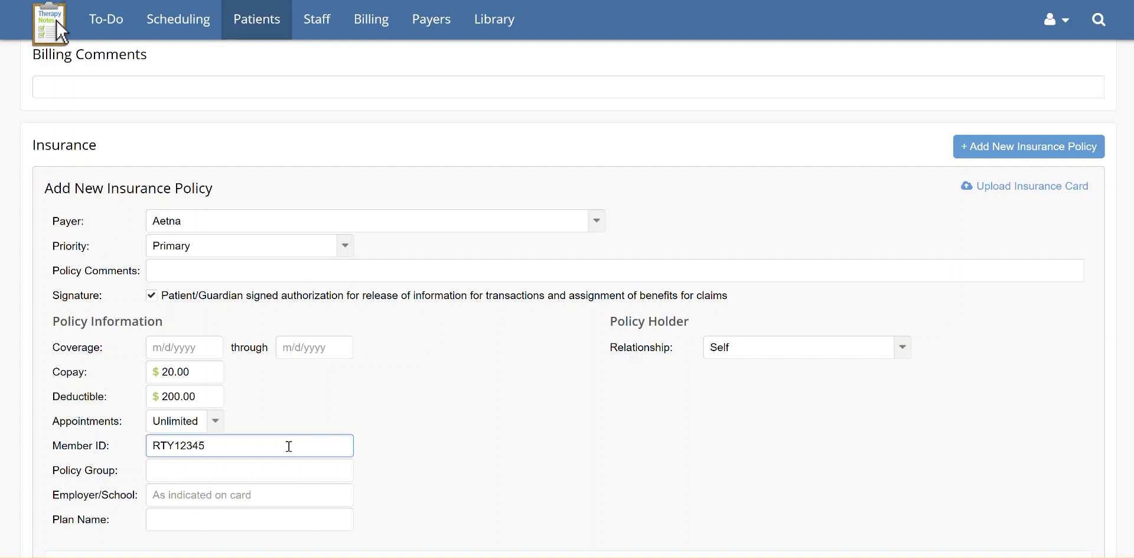
{"action": "left_click", "coordinate": [456, 412]}
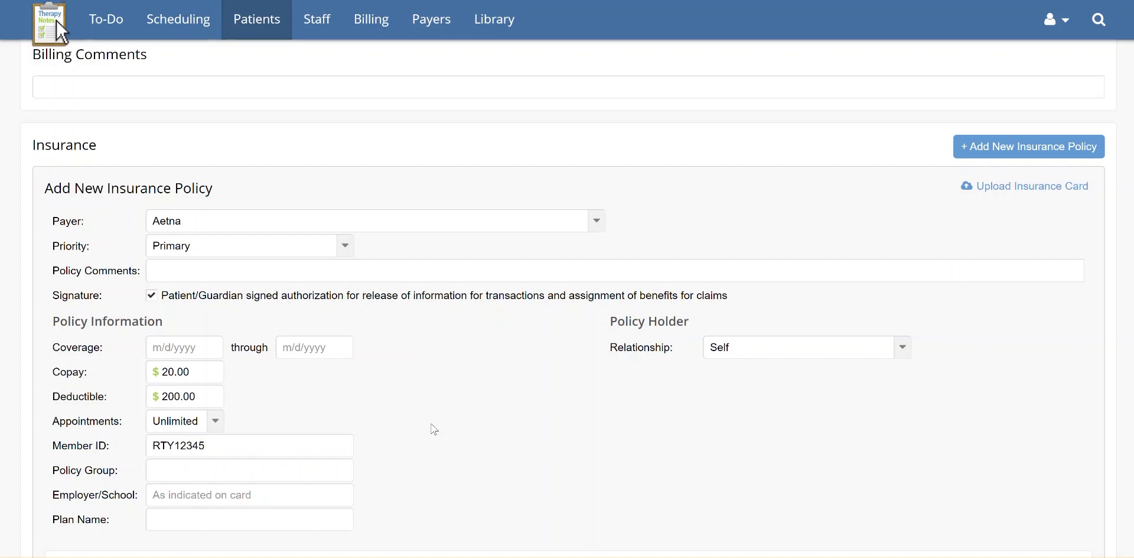
{"action": "scroll", "coordinate": [435, 429], "scroll_direction": "down", "scroll_amount": 1}
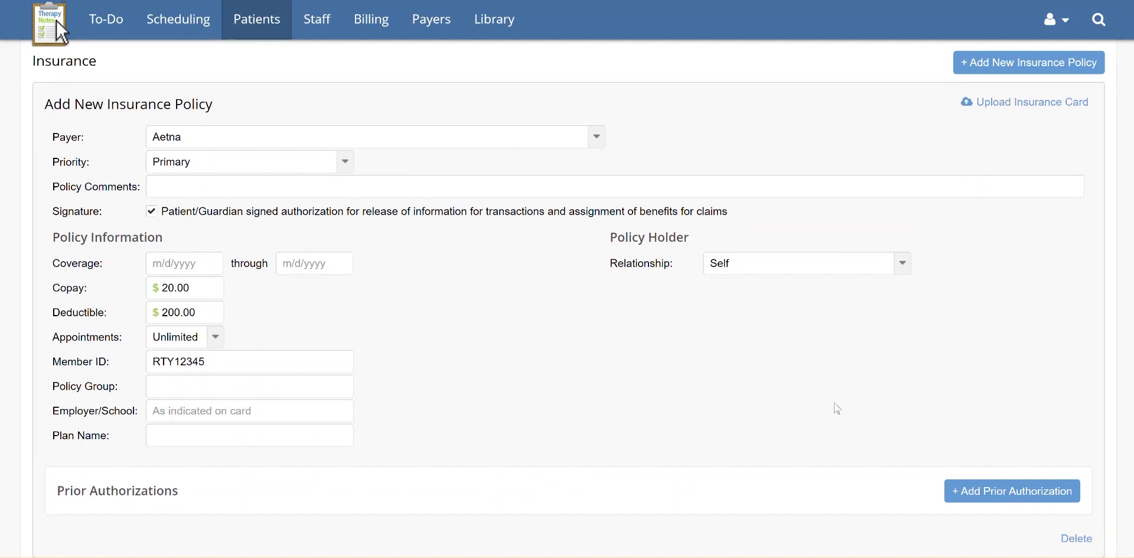
{"action": "left_click", "coordinate": [904, 268]}
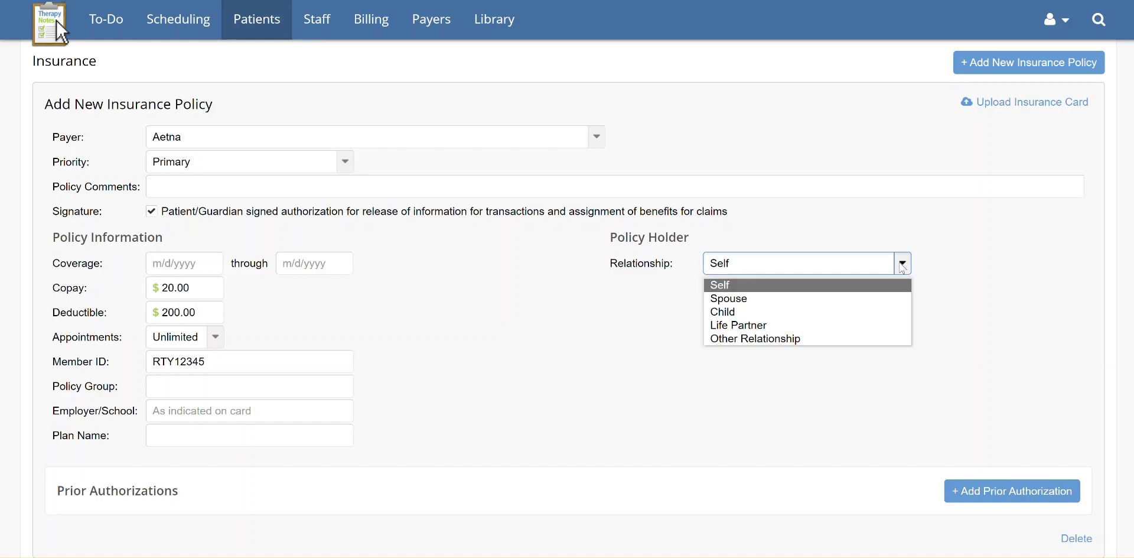
{"action": "left_click", "coordinate": [888, 308]}
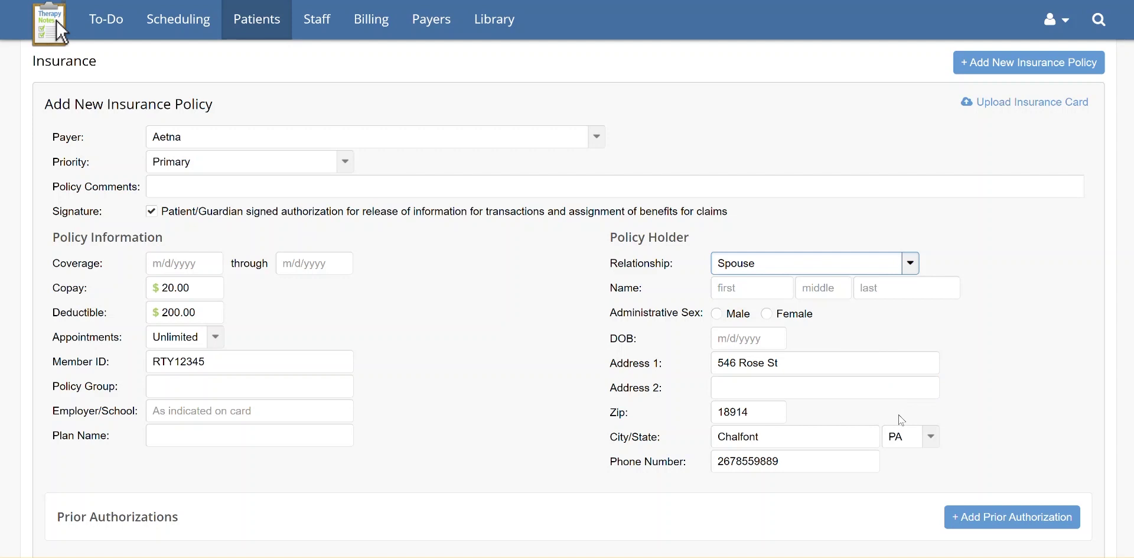
{"action": "left_click", "coordinate": [916, 270]}
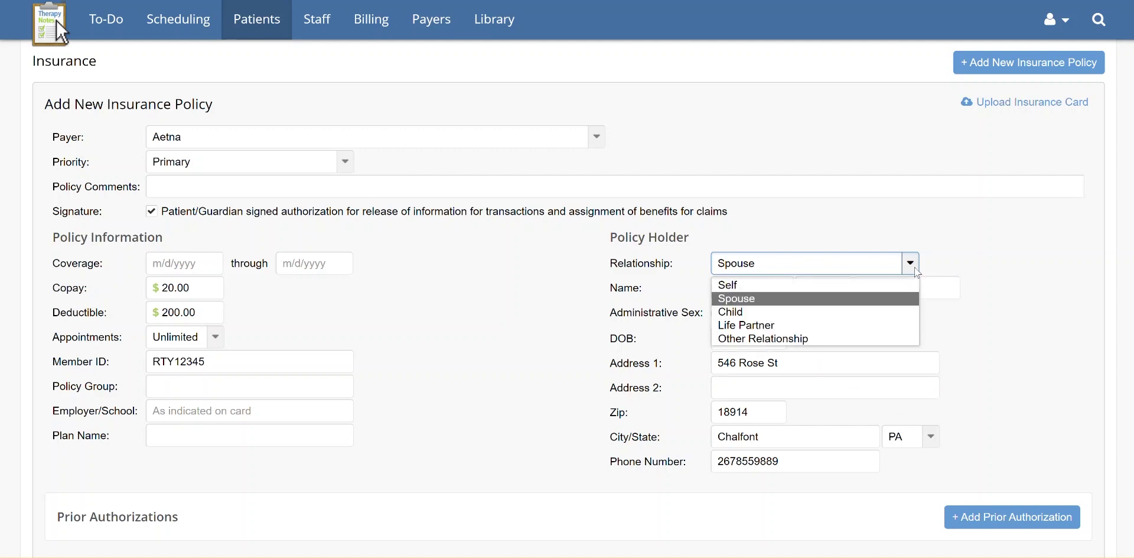
{"action": "left_click", "coordinate": [892, 285]}
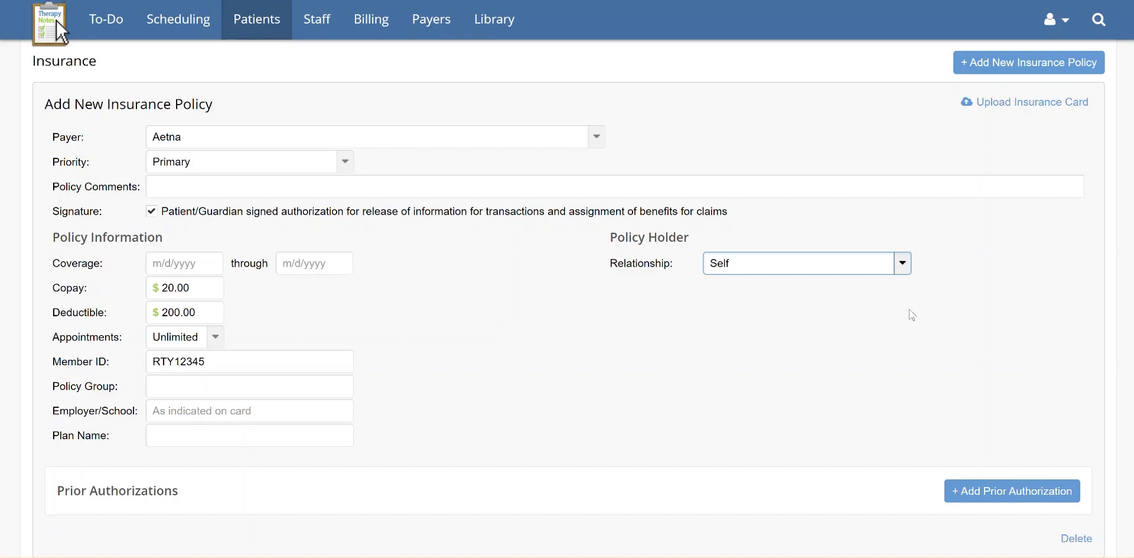
Step: Upload 'new patient insurance card.jpg' as the Aetna policy's insurance card document
{"action": "left_click", "coordinate": [969, 105]}
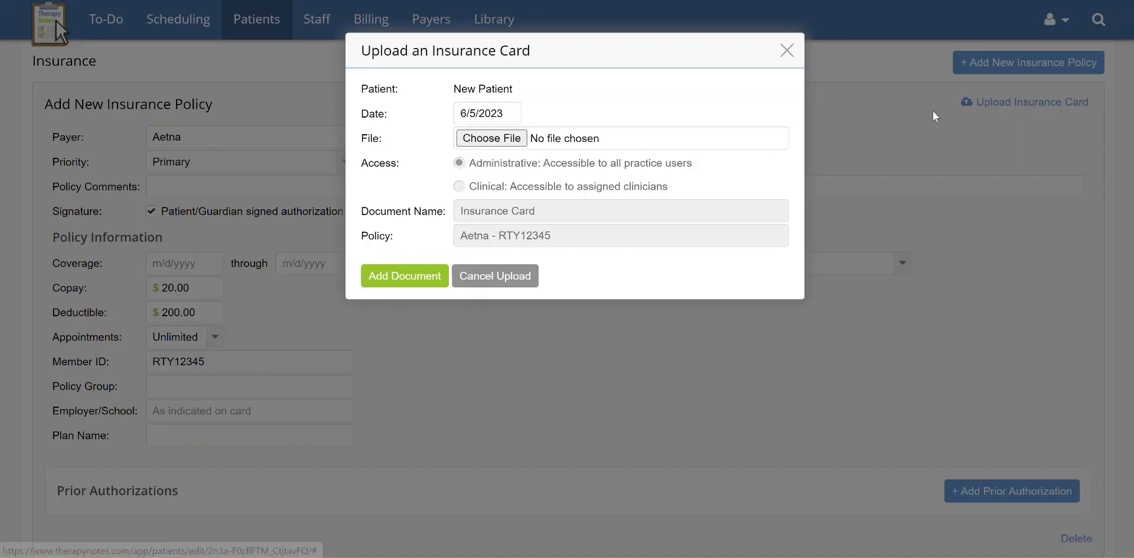
{"action": "left_click", "coordinate": [492, 139]}
{"action": "left_click", "coordinate": [353, 46]}
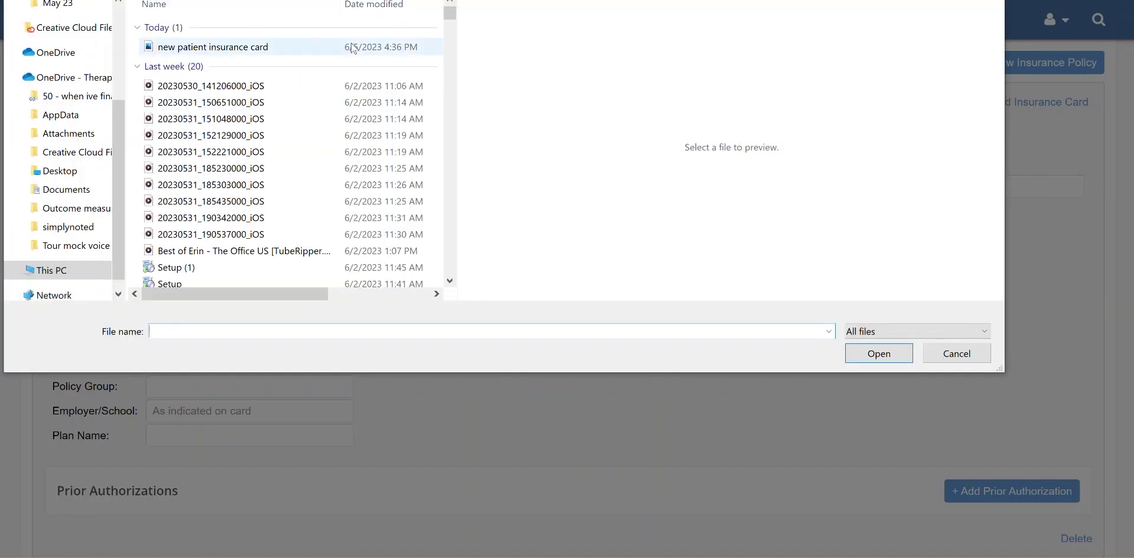
{"action": "left_click", "coordinate": [878, 354]}
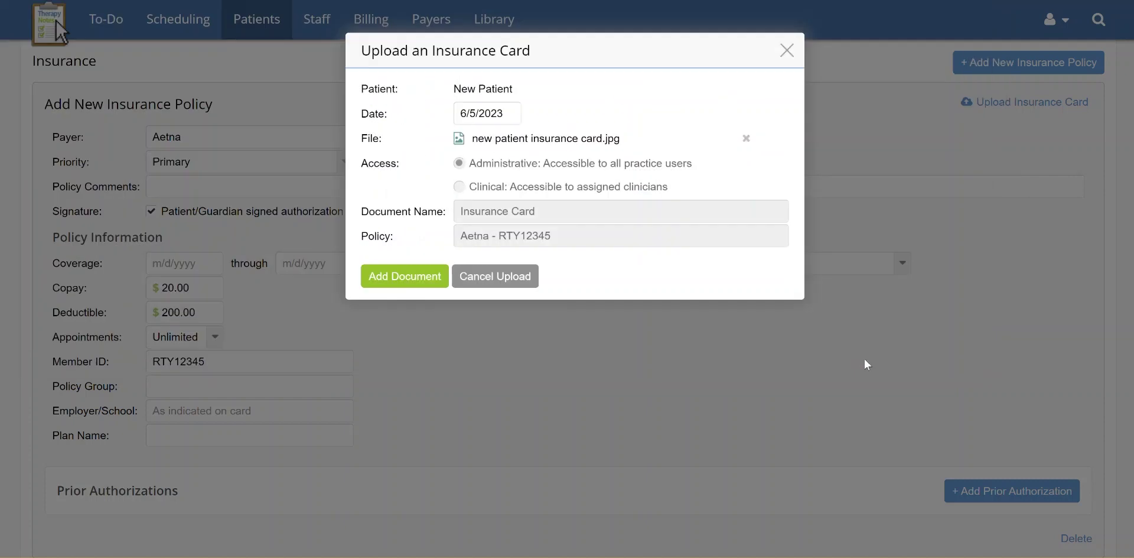
{"action": "left_click", "coordinate": [423, 276]}
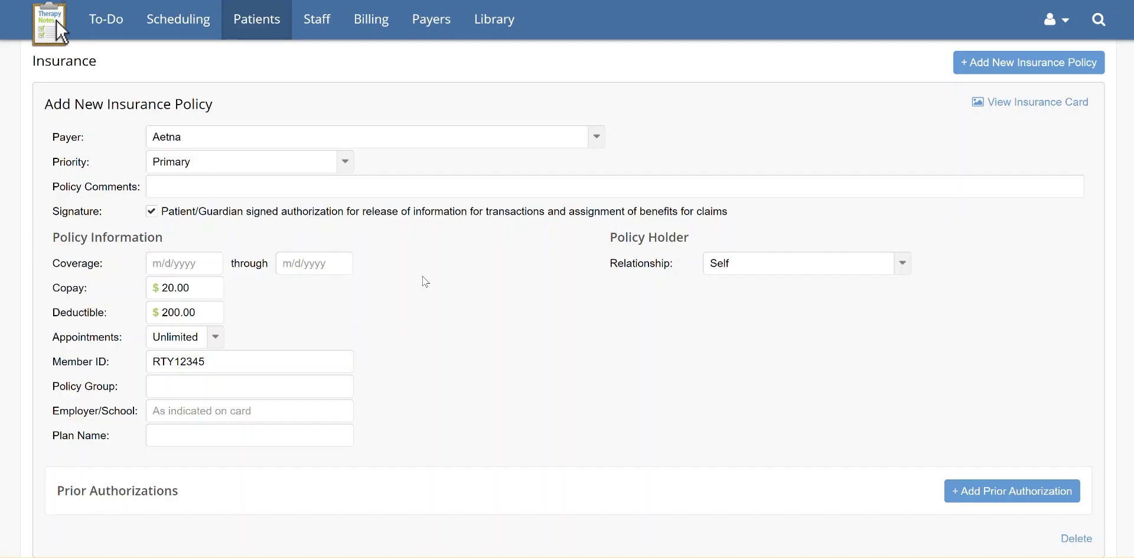
Step: Save the billing settings changes containing the new Aetna policy
{"action": "scroll", "coordinate": [698, 335], "scroll_direction": "down", "scroll_amount": 5}
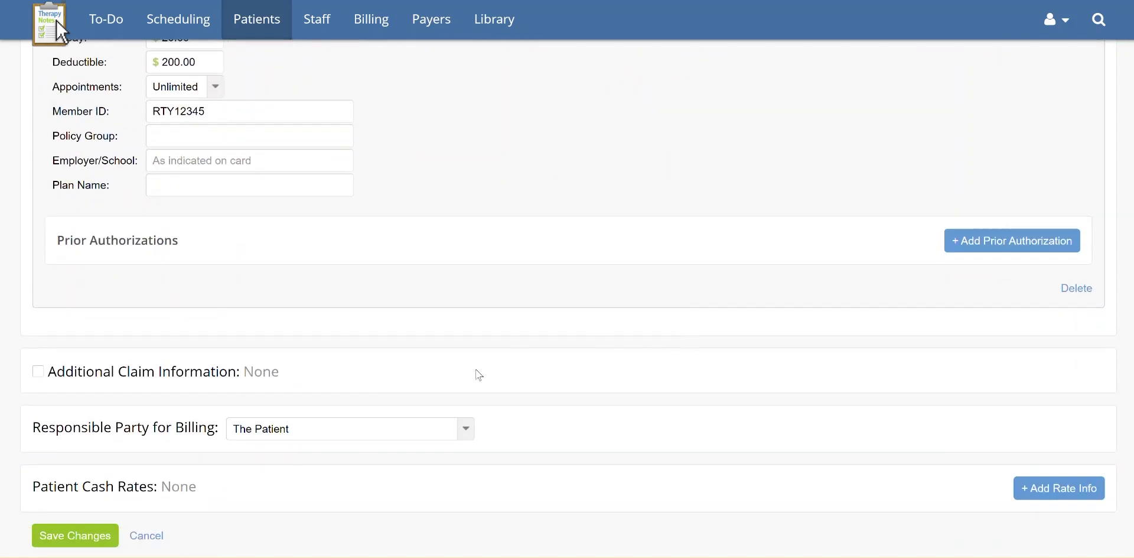
{"action": "left_click", "coordinate": [76, 535]}
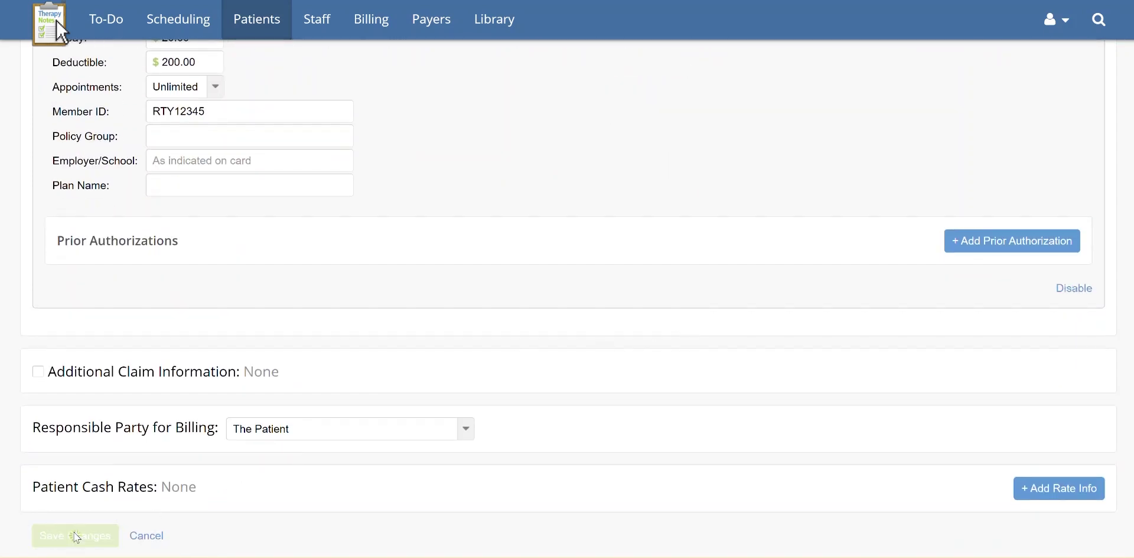